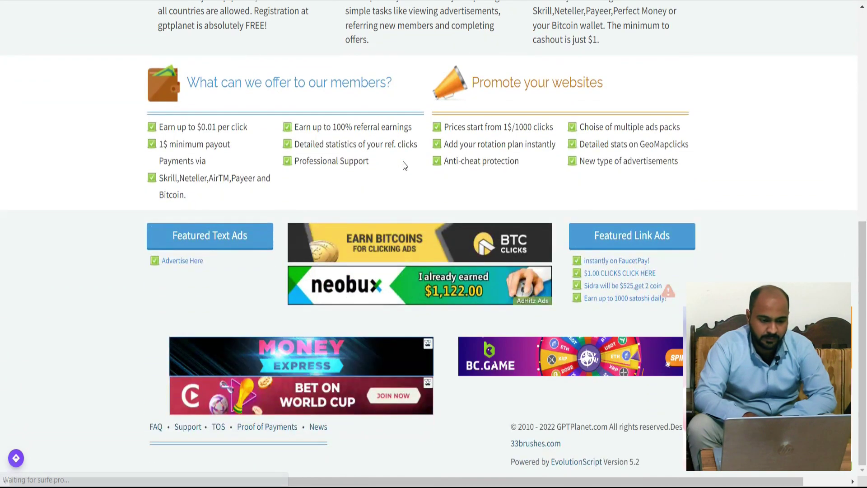
Scroll back to the top of the GPTPlanet home page to show the total paid and total members figures.
scroll(403, 161, up, 2)
scroll(403, 162, up, 6)
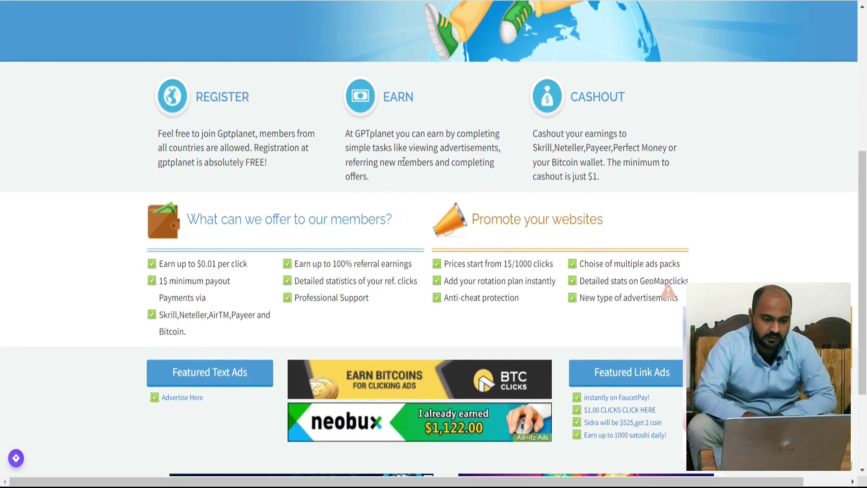
scroll(403, 166, up, 1)
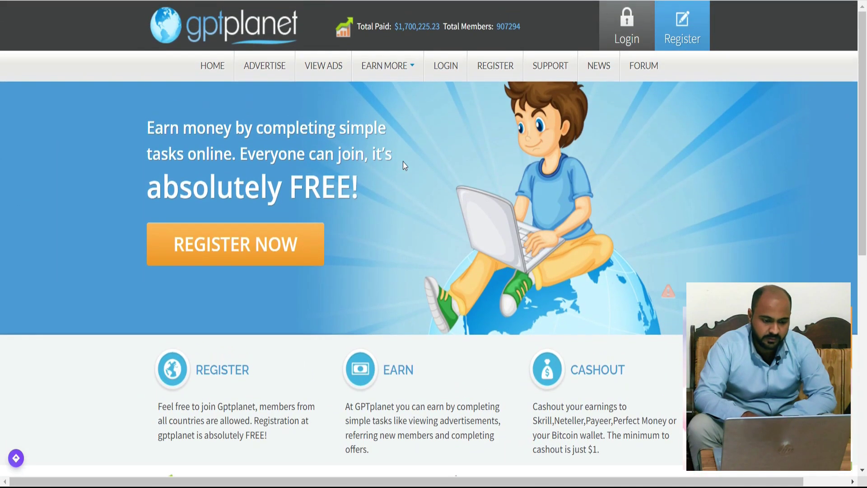
Open the registration form and enter the member's full name and username.
click(697, 27)
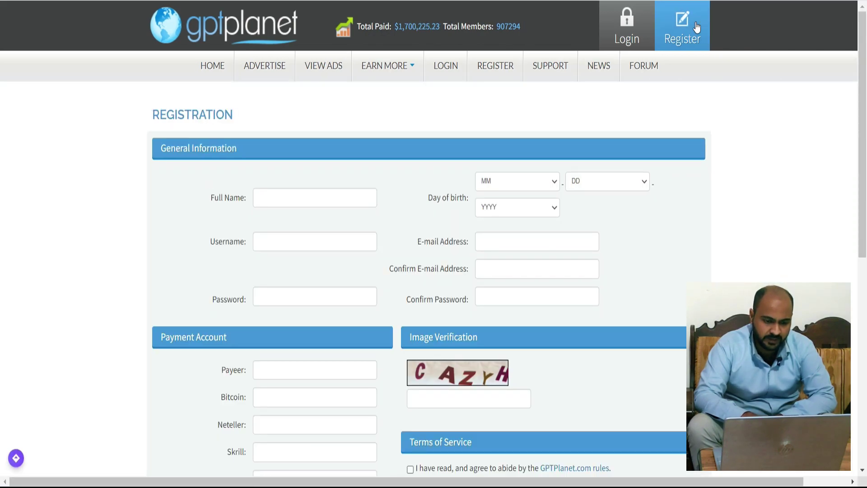
click(294, 199)
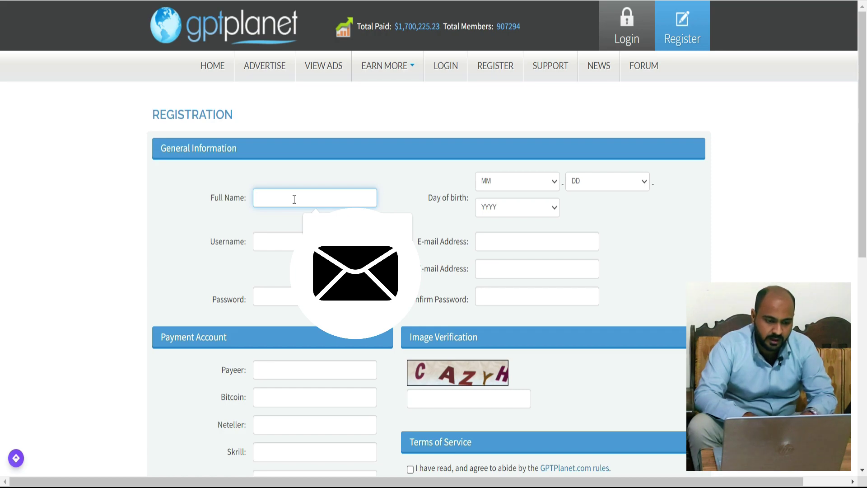
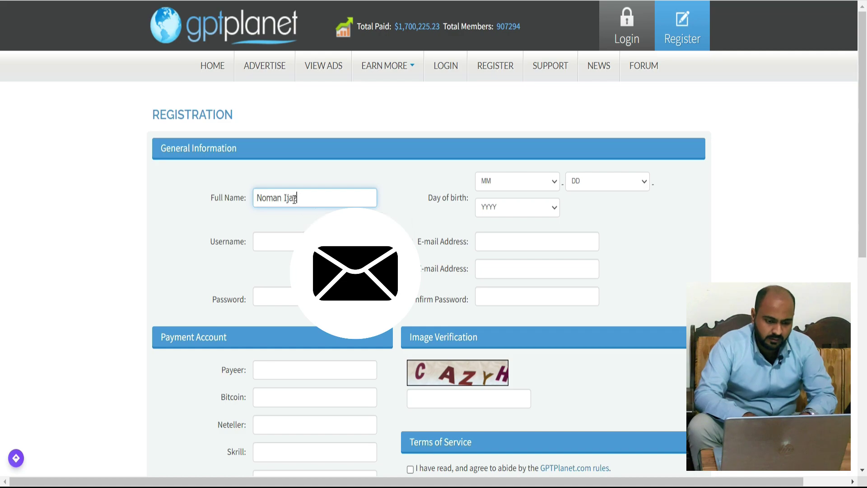
key(Tab)
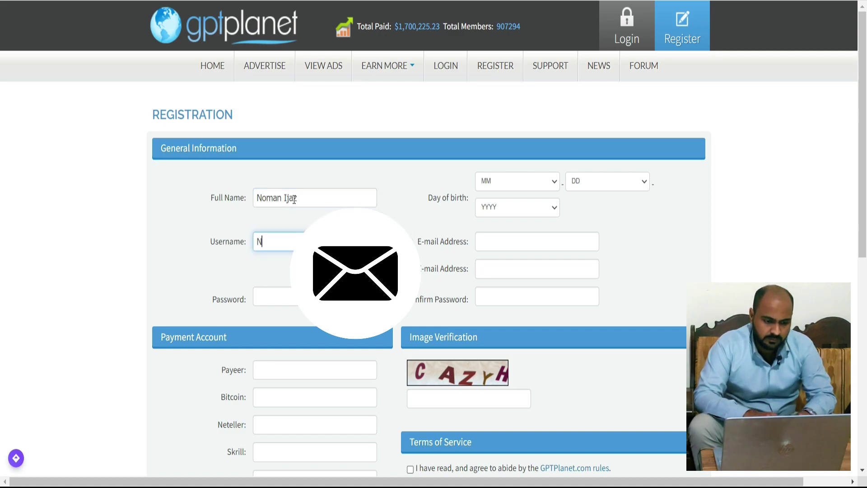
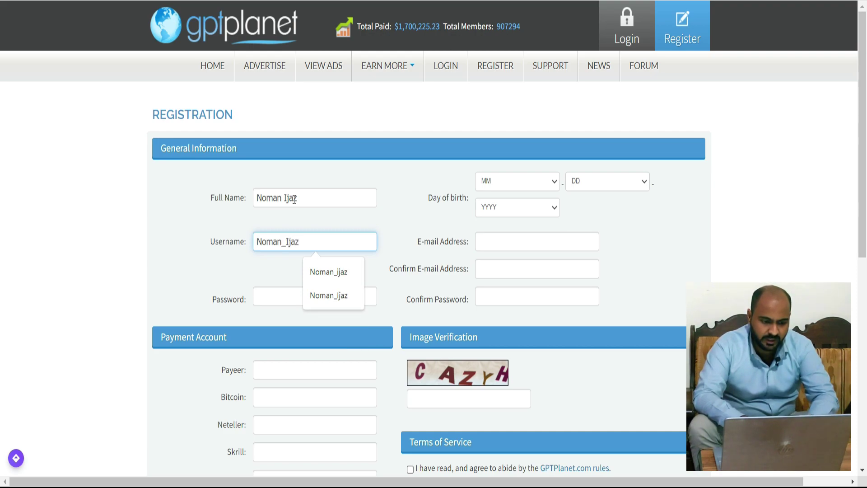
key(Tab)
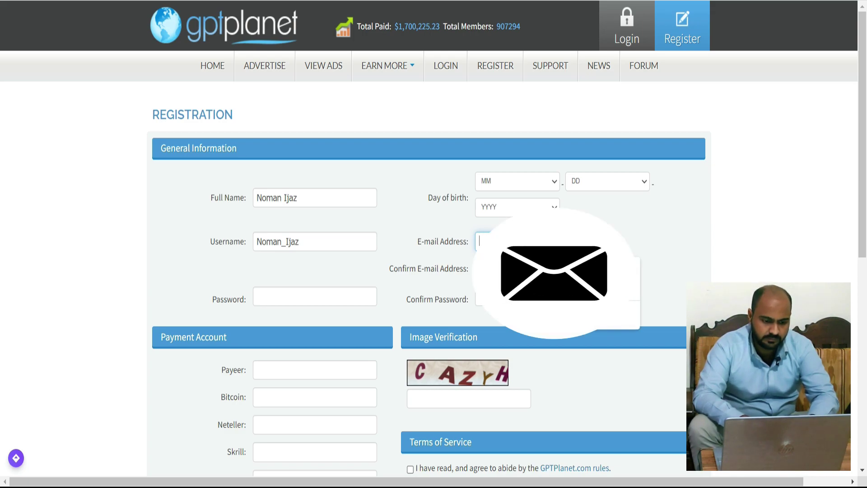
Begin the e-mail address, set a short numeric password, and move to Confirm Password.
text(n)
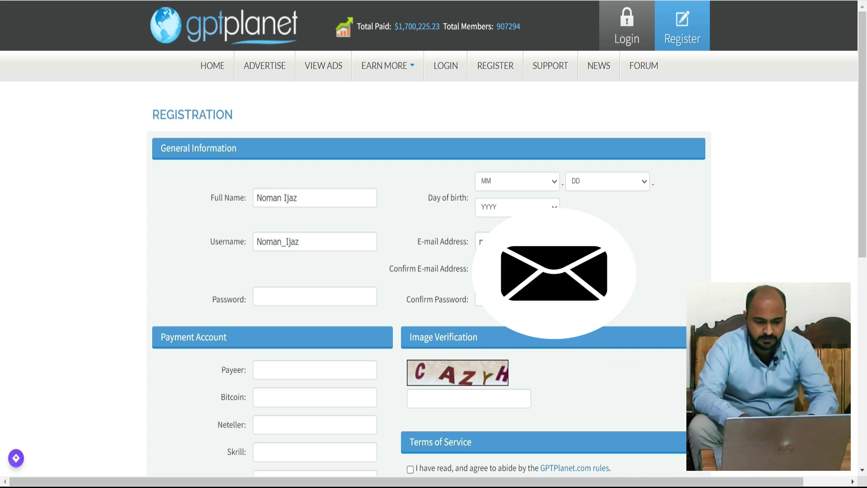
click(315, 297)
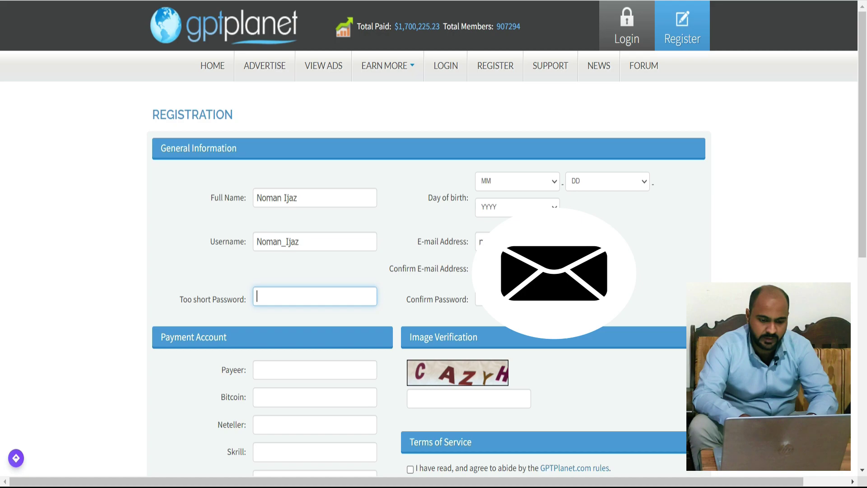
text(1)
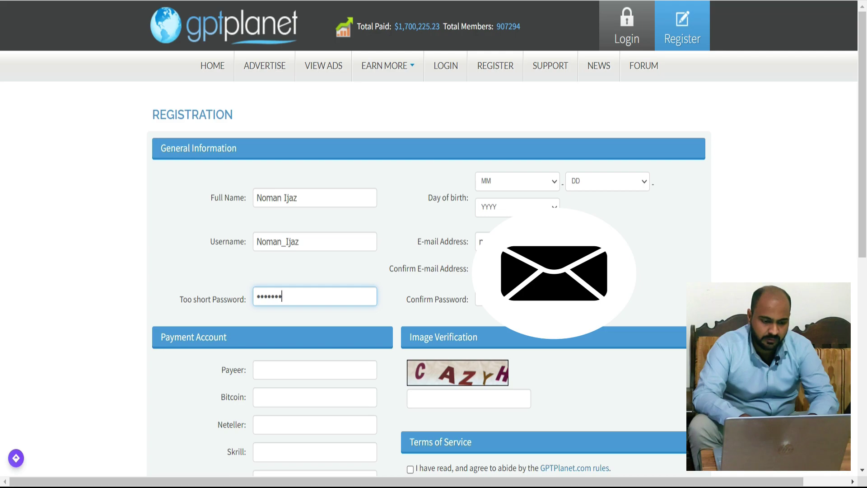
text(23)
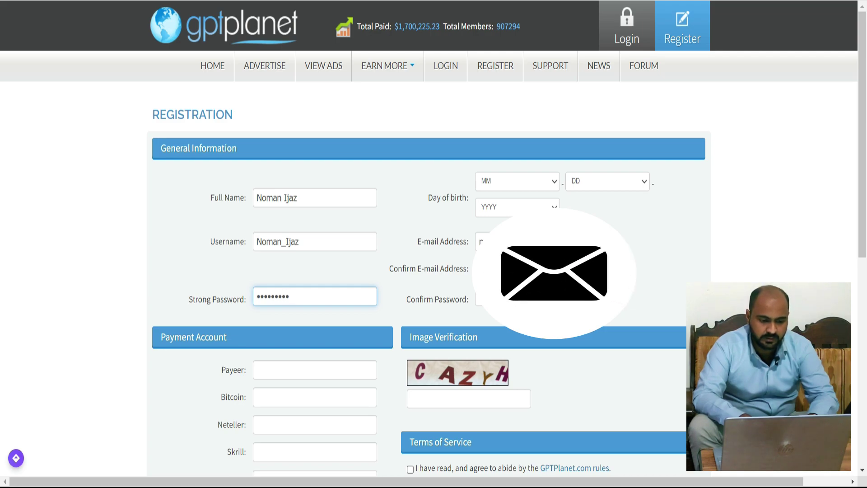
key(BackSpace)
key(BackSpace)
key(BackSpace)
key(BackSpace)
key(BackSpace)
key(BackSpace)
key(BackSpace)
key(BackSpace)
key(BackSpace)
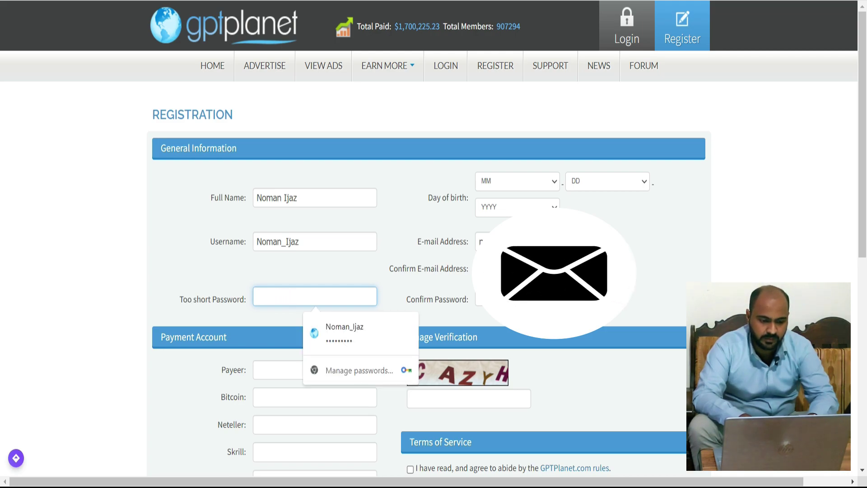
text(1234)
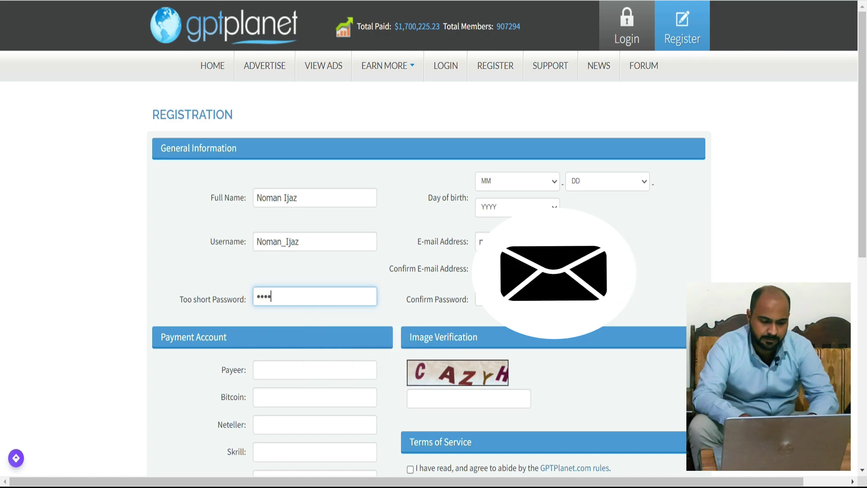
click(479, 299)
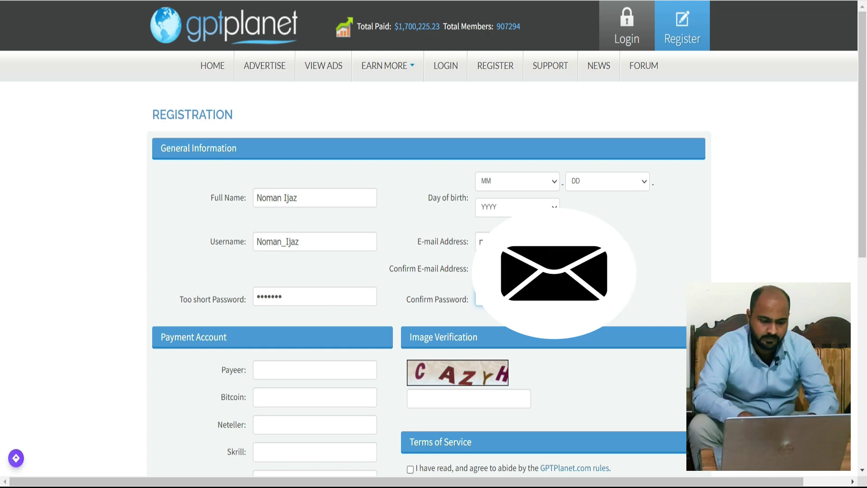
Set the date of birth to 10 / 2 / 1996 and scroll down the registration form.
click(554, 181)
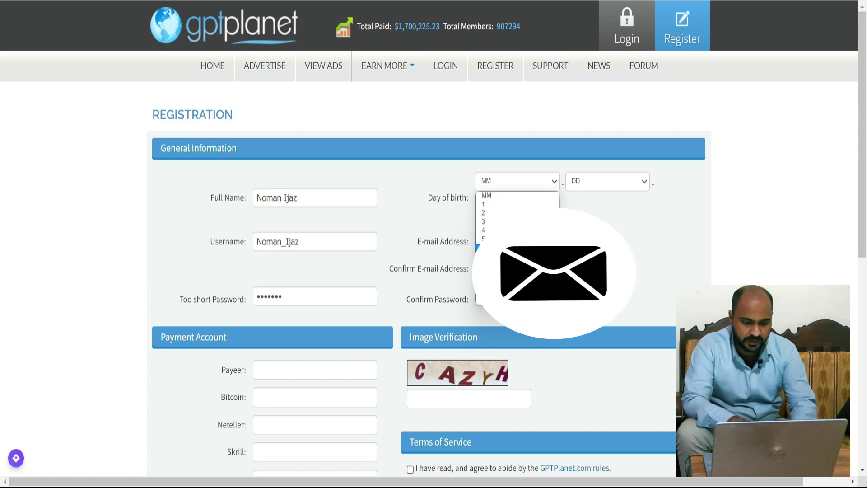
click(492, 281)
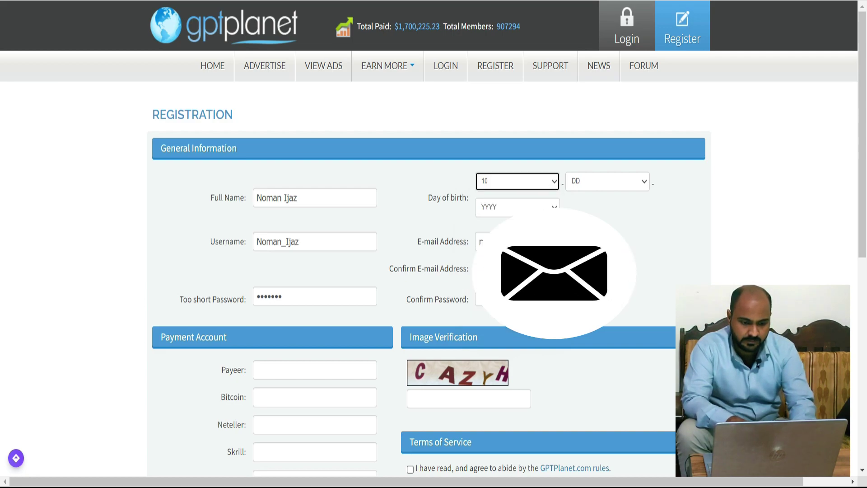
click(593, 183)
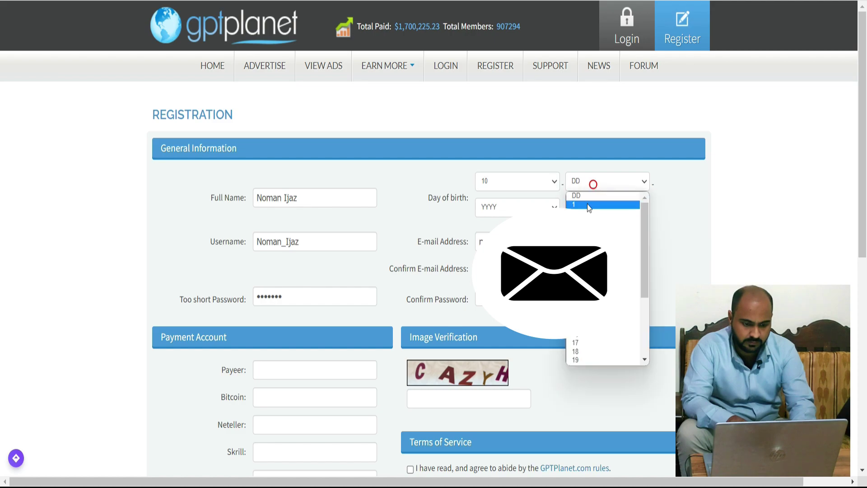
click(585, 210)
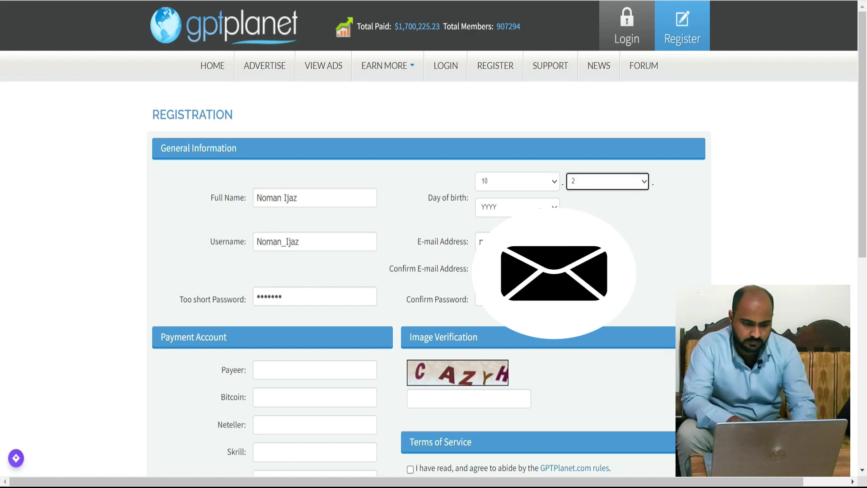
click(518, 207)
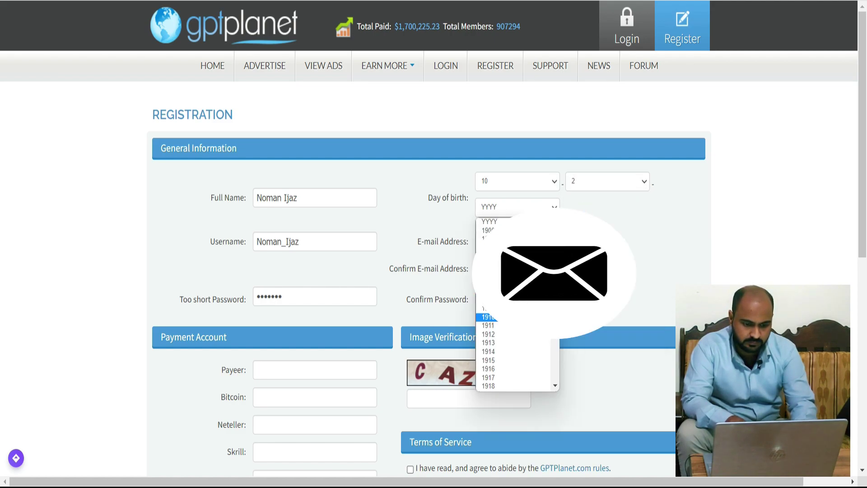
scroll(515, 303, down, 10)
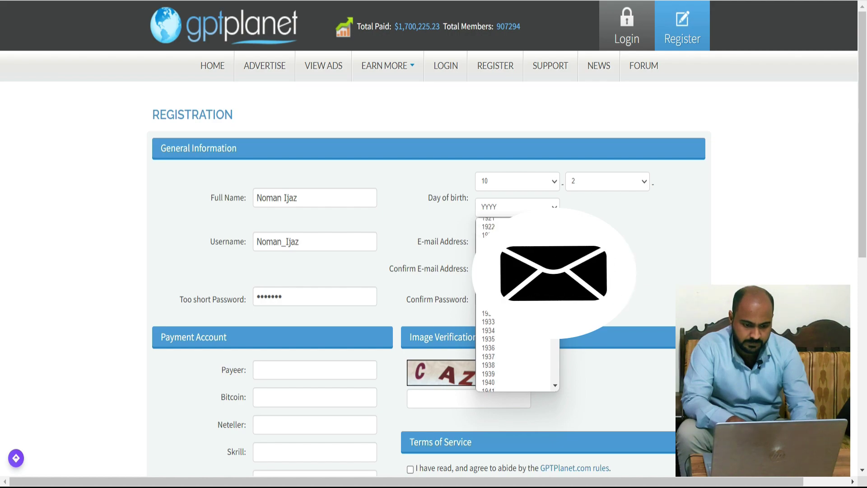
scroll(515, 303, down, 2)
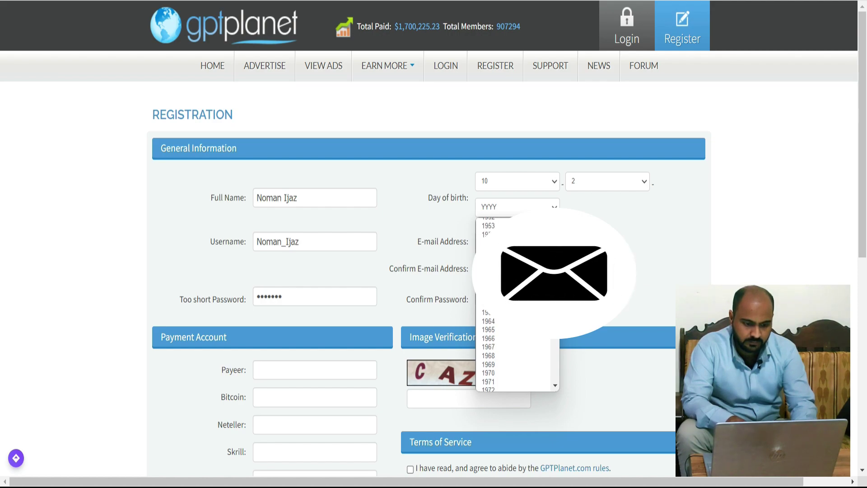
scroll(515, 302, down, 9)
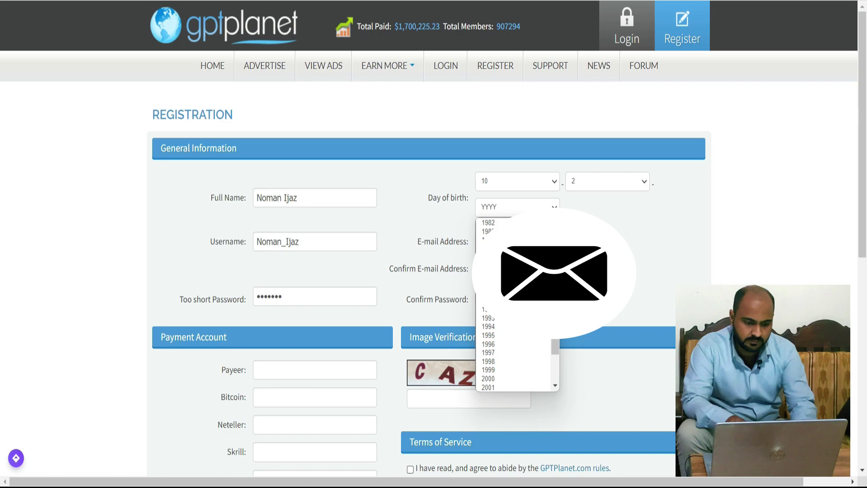
click(497, 344)
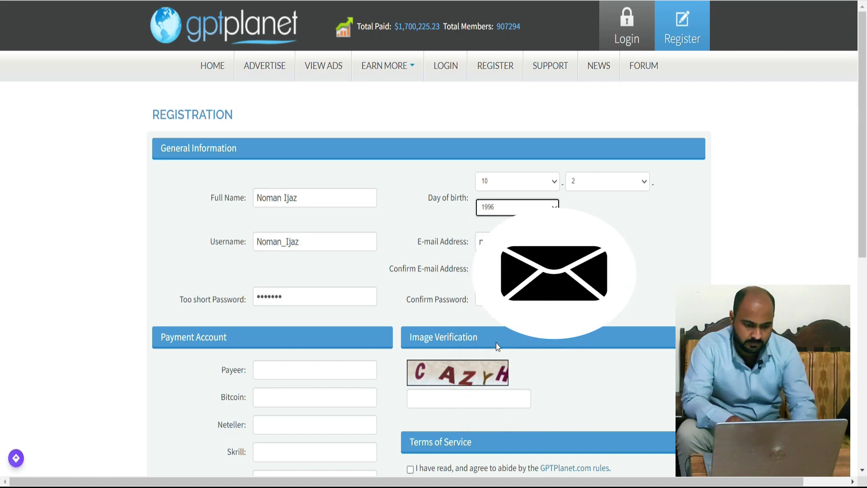
scroll(496, 343, down, 1)
scroll(496, 343, down, 3)
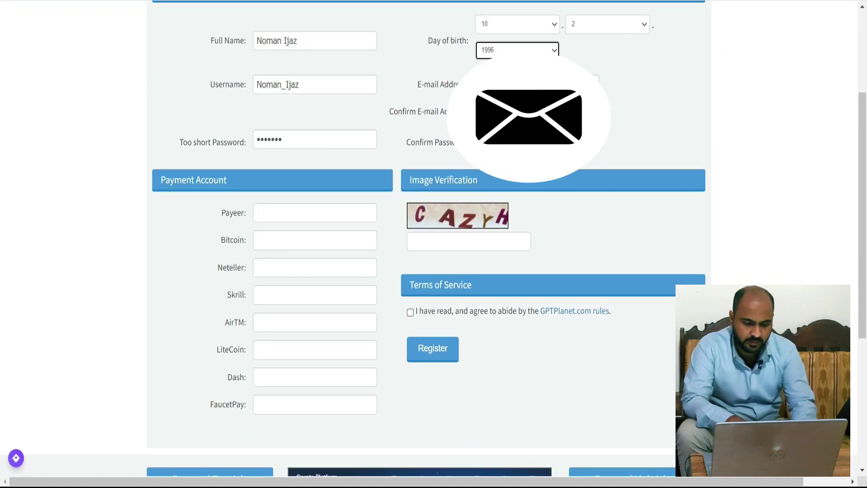
Enter the captcha code, accept the Terms of Service and submit the registration.
click(450, 240)
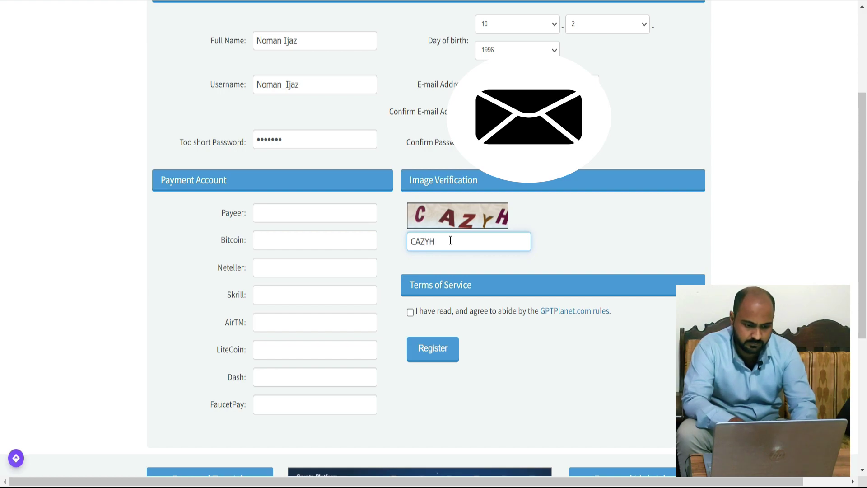
click(421, 313)
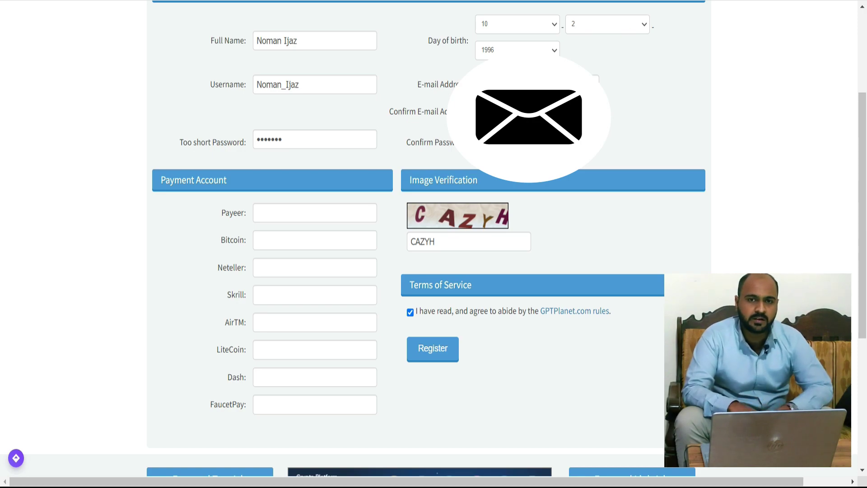
click(299, 155)
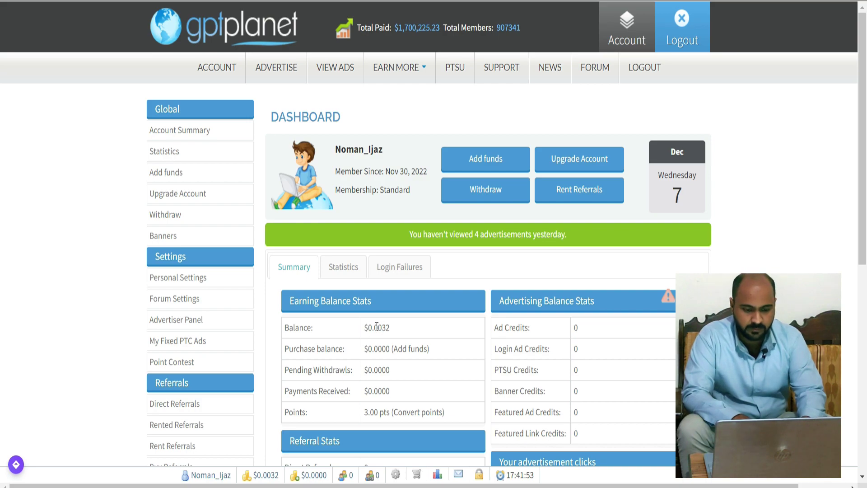
Highlight the $0.0032 balance, then open GPTGrid from the EARN MORE menu.
drag(374, 328, 391, 329)
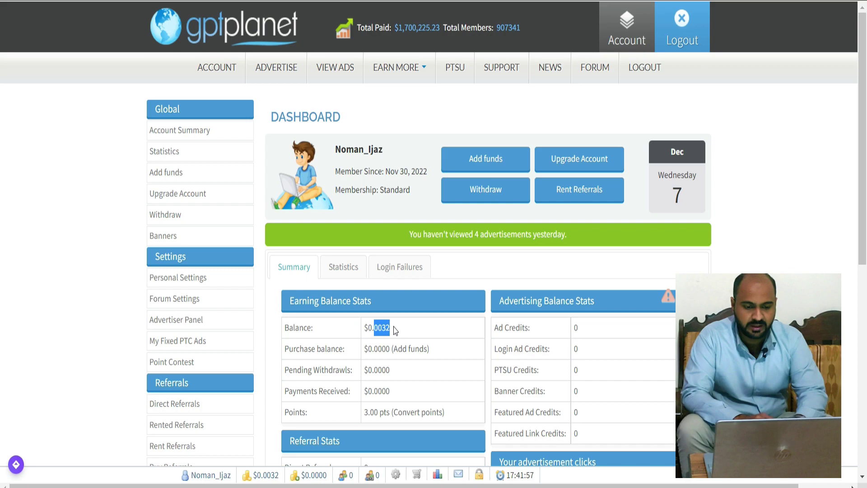
click(395, 331)
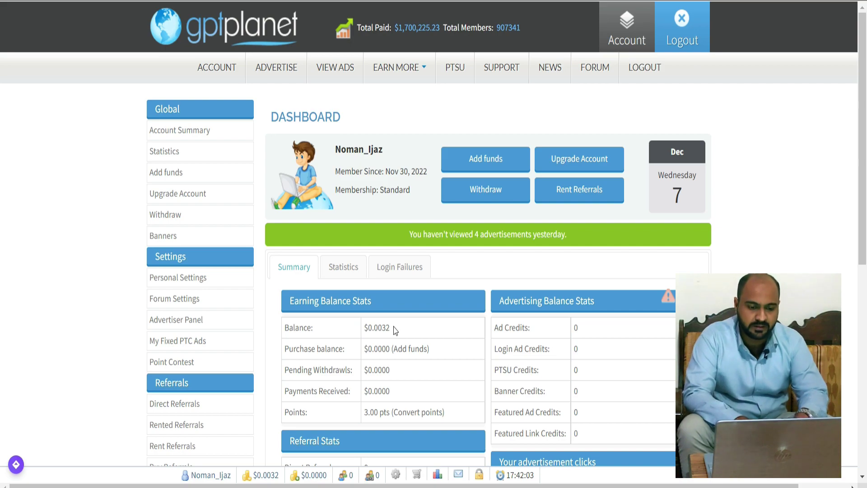
click(410, 71)
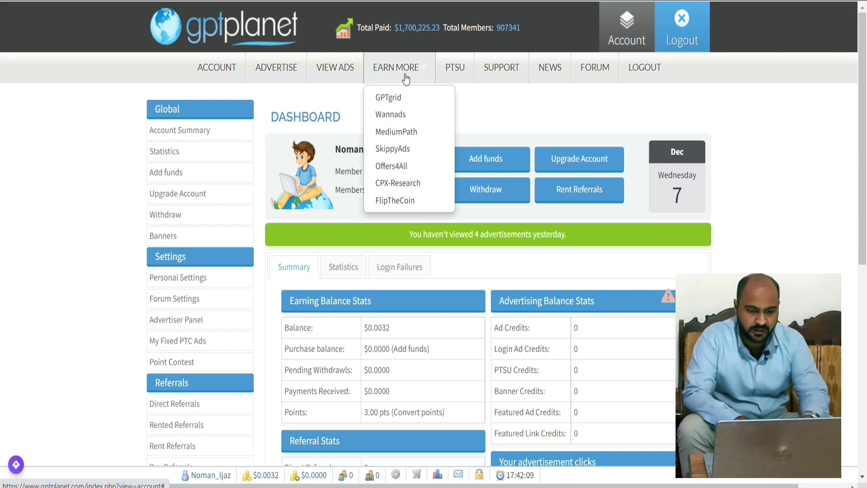
click(389, 99)
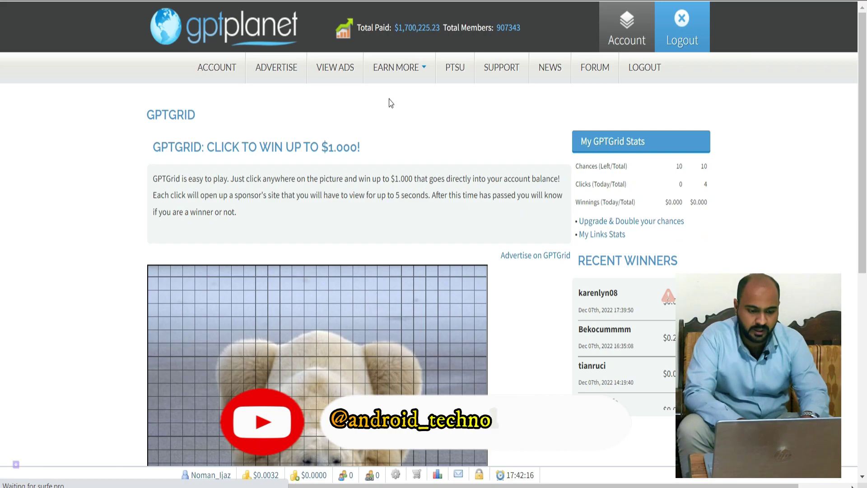
Play two GPTGrid chances on the polar bear picture, leaving 8 of 10 chances.
scroll(379, 142, down, 3)
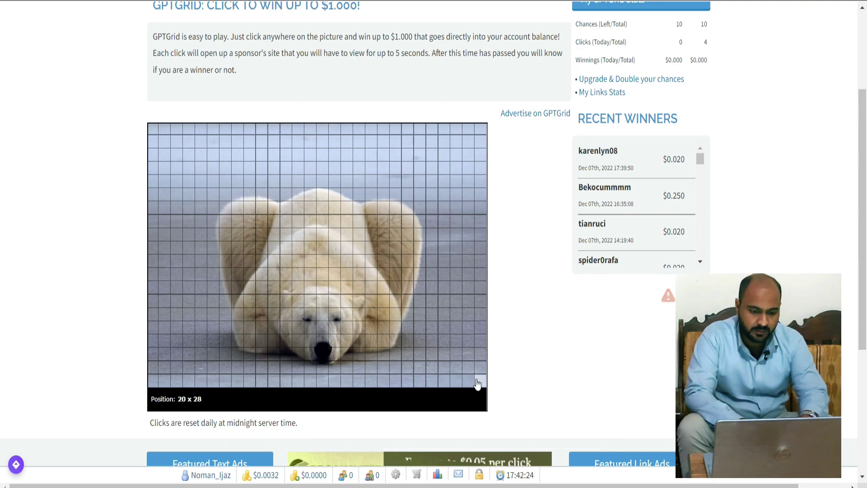
click(330, 266)
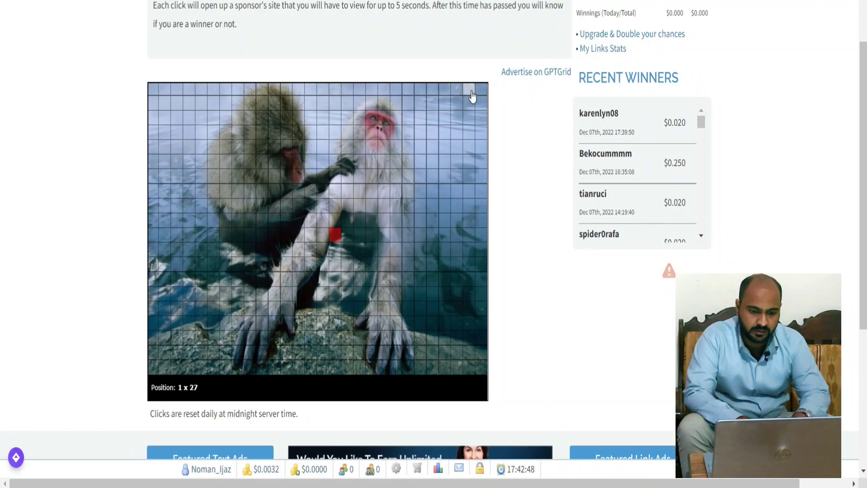
click(471, 142)
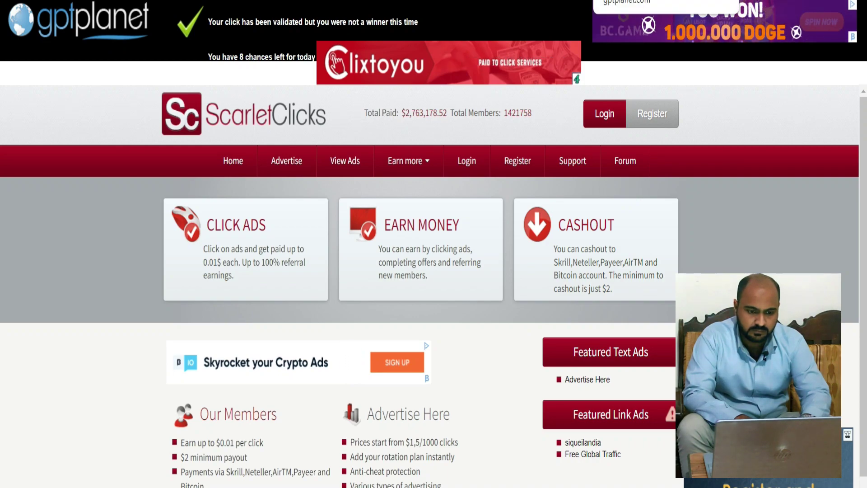
key(ctrl+w)
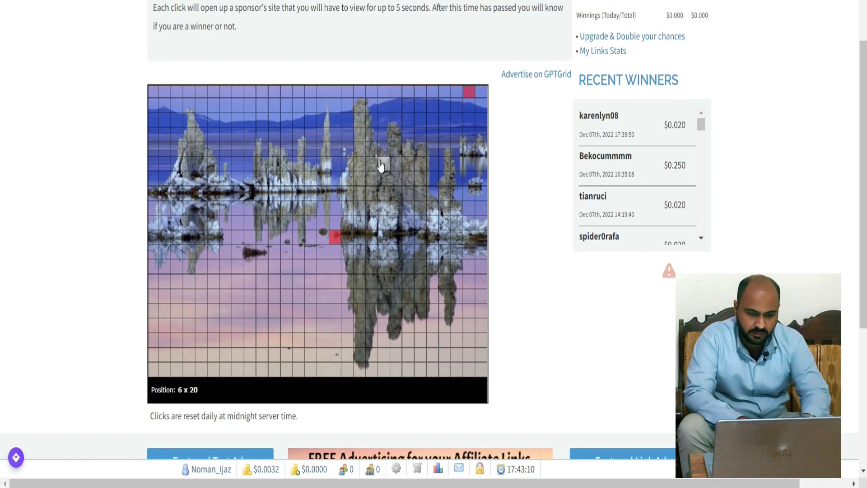
scroll(312, 142, up, 3)
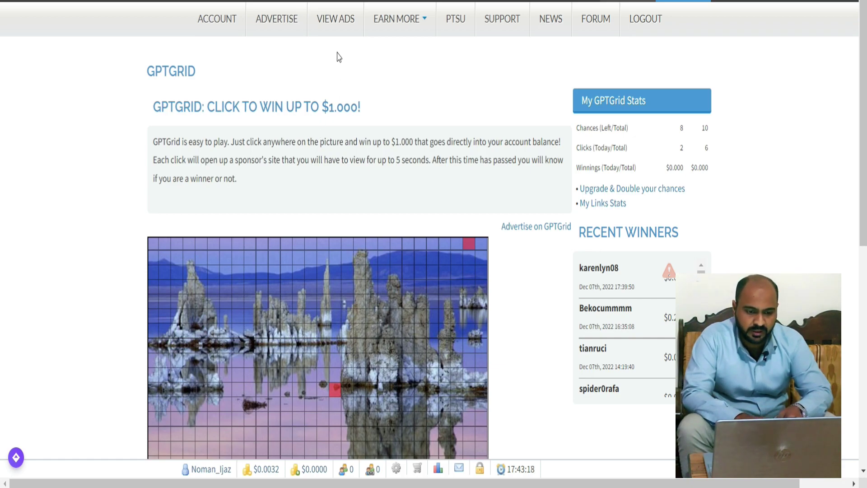
Open VIEW ADS and scroll through the fixed advertisements and their per-view earnings.
click(330, 26)
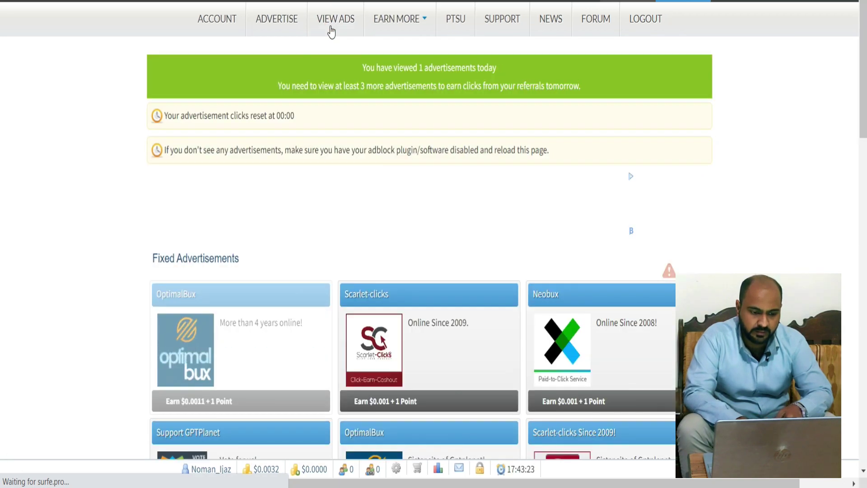
scroll(331, 32, down, 3)
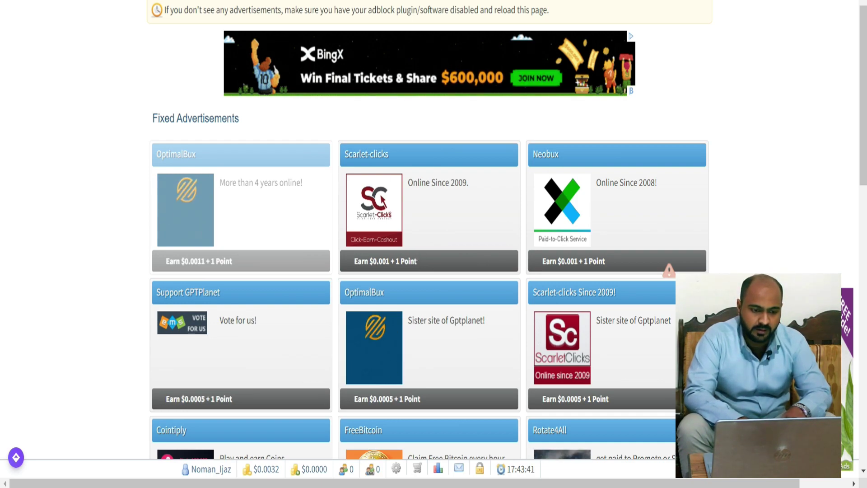
scroll(218, 22, up, 3)
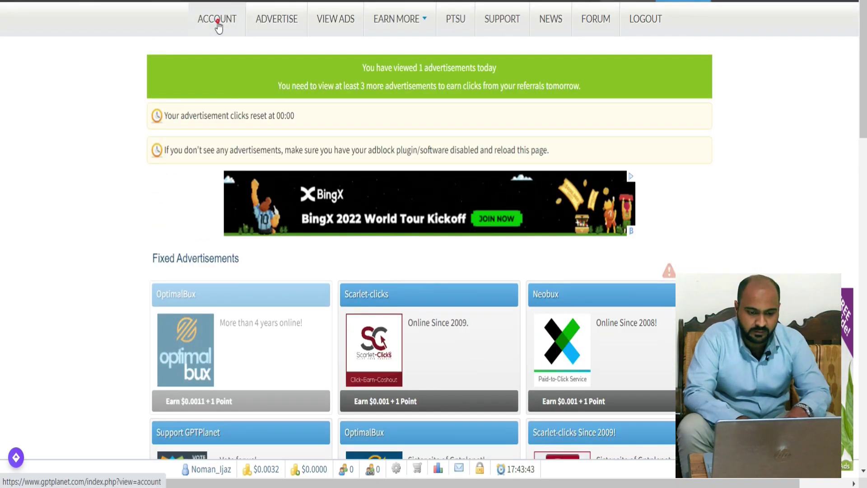
click(217, 20)
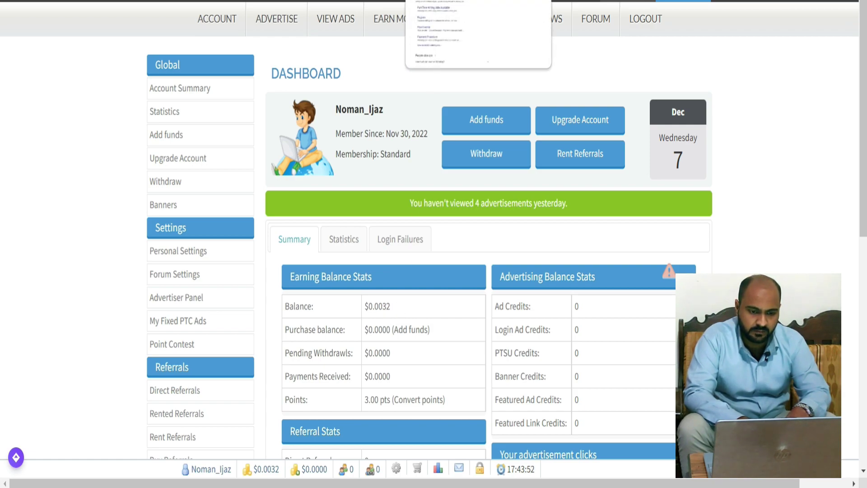
click(333, 17)
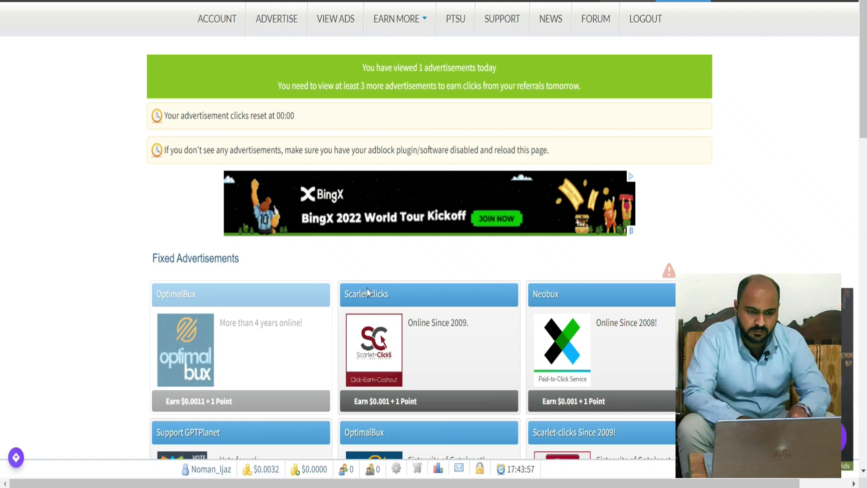
Watch the Scarlet-clicks ad and confirm it by picking the upside-down picture.
click(363, 349)
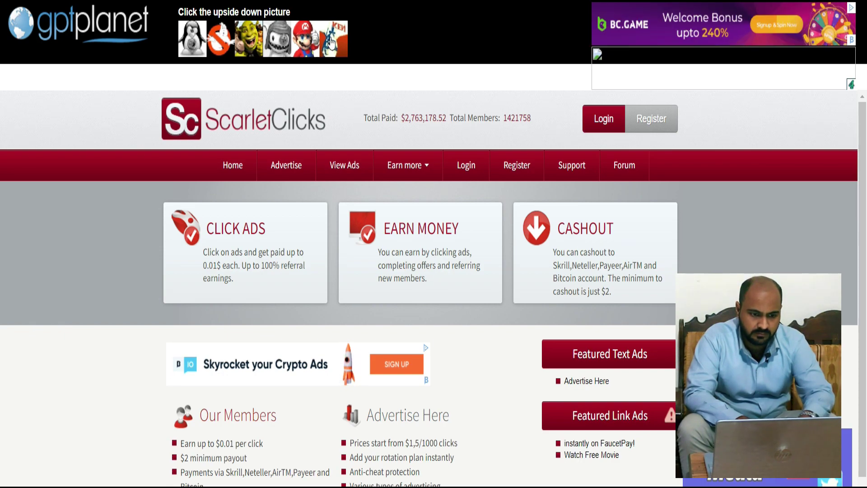
click(332, 42)
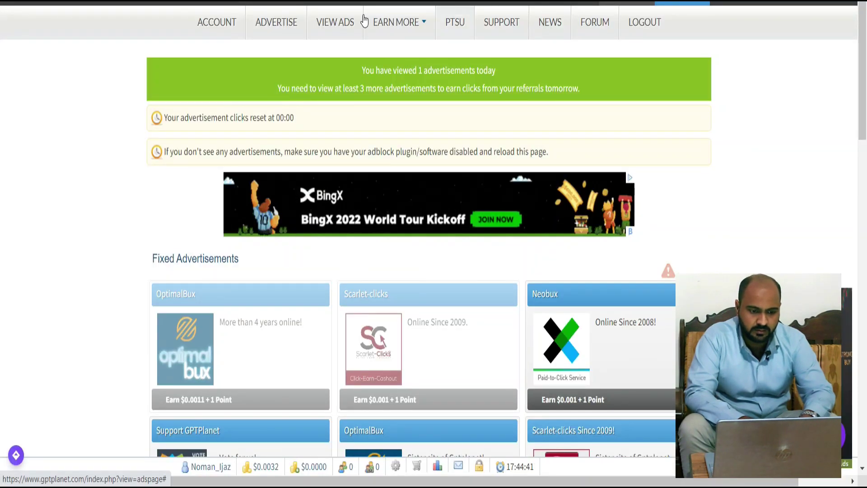
Check the $0.0042 balance on the account dashboard, then view the Withdraw page's $1.00 minimum.
click(217, 23)
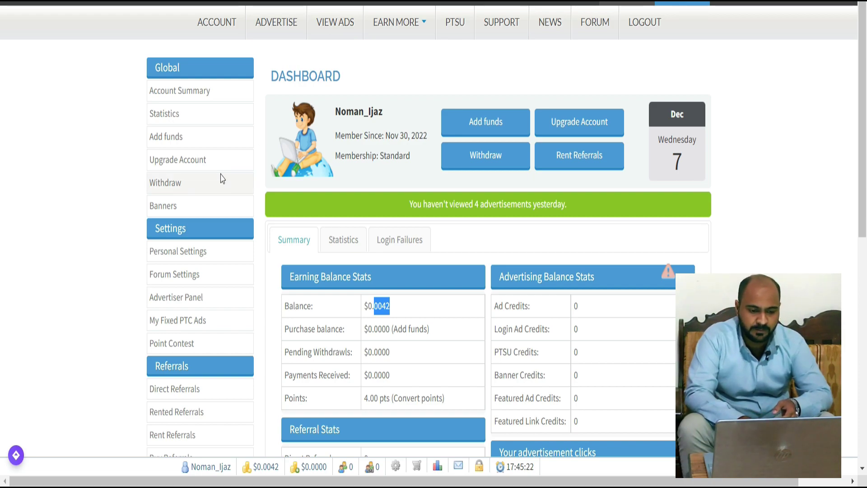
click(206, 187)
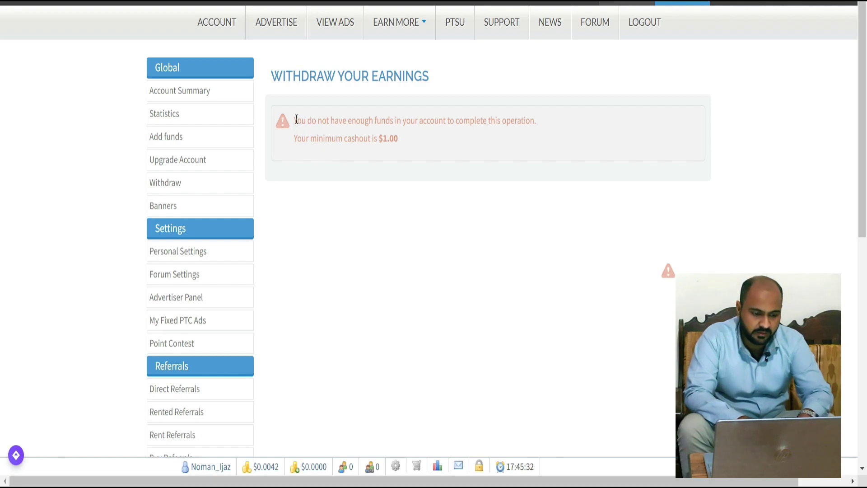
scroll(206, 216, down, 2)
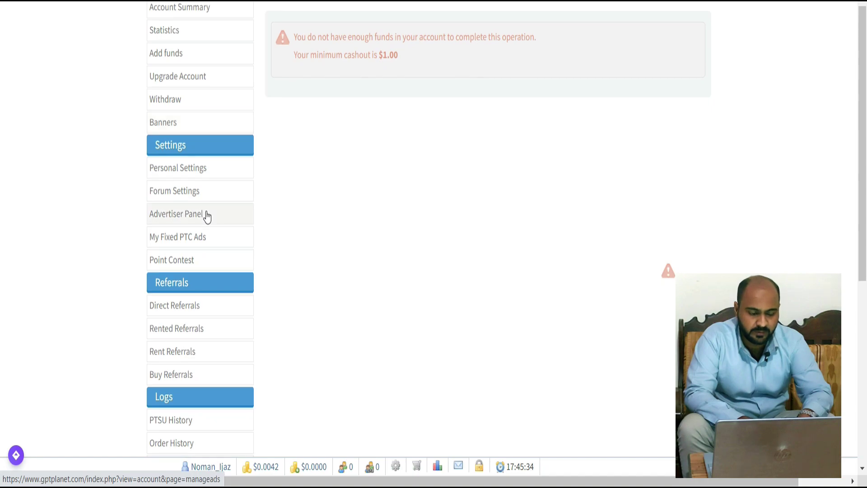
Review the Payeer, Bitcoin and Skrill payment fields and Send section in personal settings without changes.
click(192, 175)
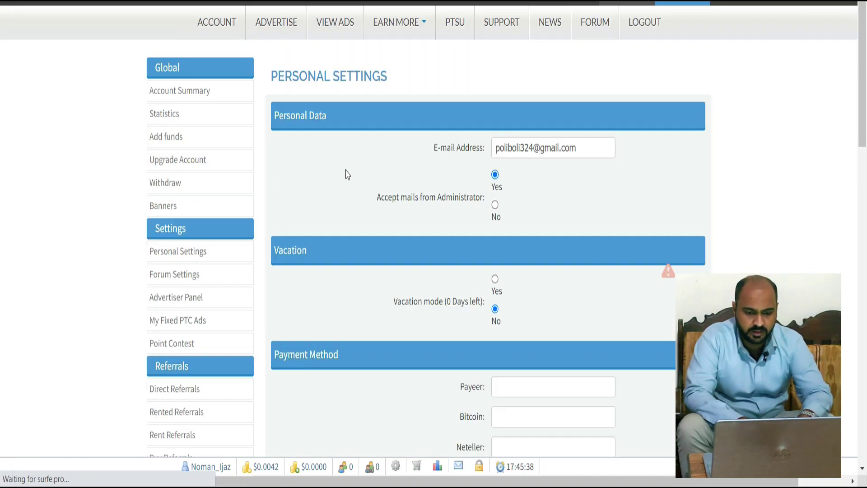
scroll(346, 175, down, 4)
scroll(347, 174, down, 2)
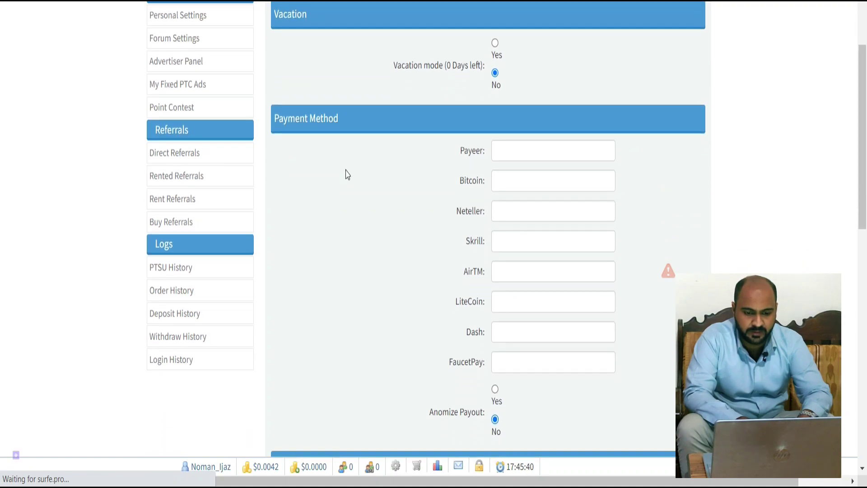
click(516, 150)
click(511, 179)
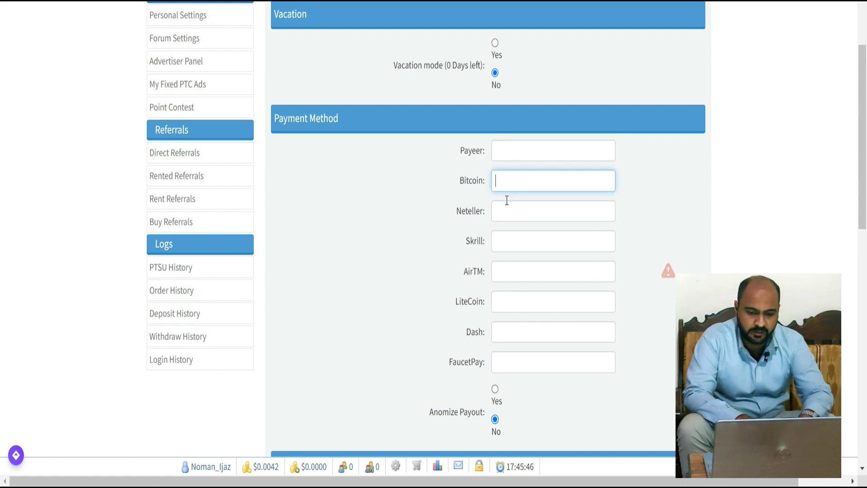
click(509, 244)
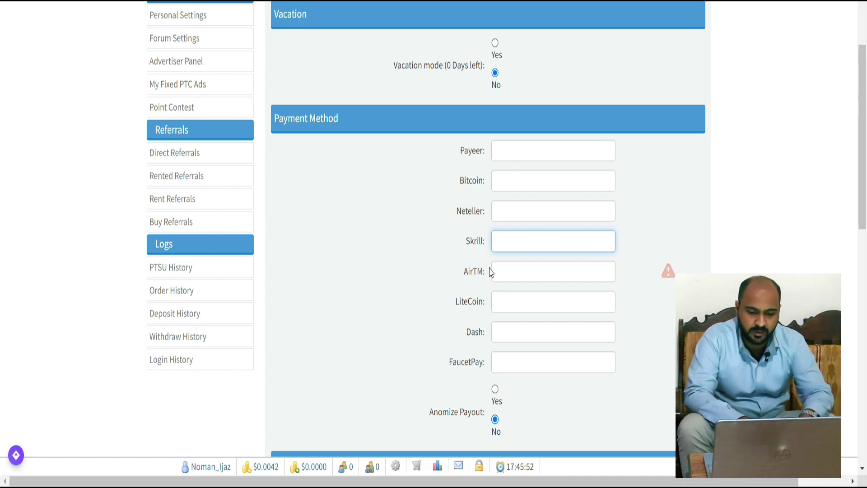
scroll(491, 271, down, 2)
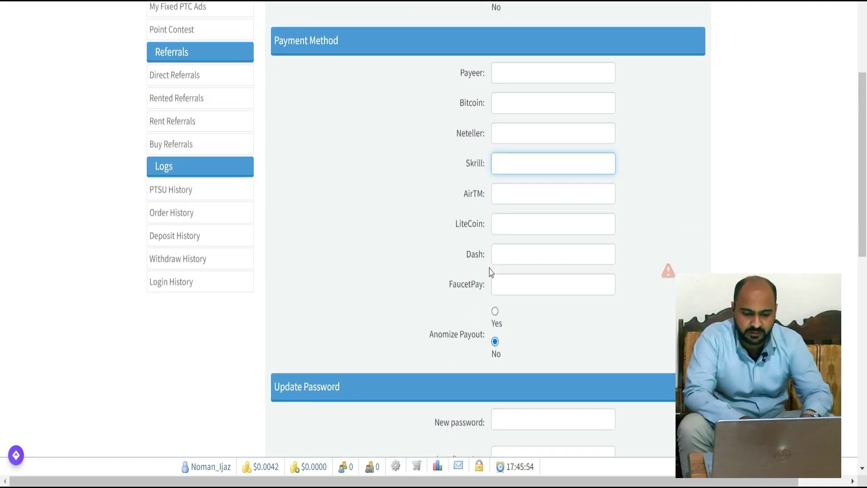
scroll(491, 272, down, 3)
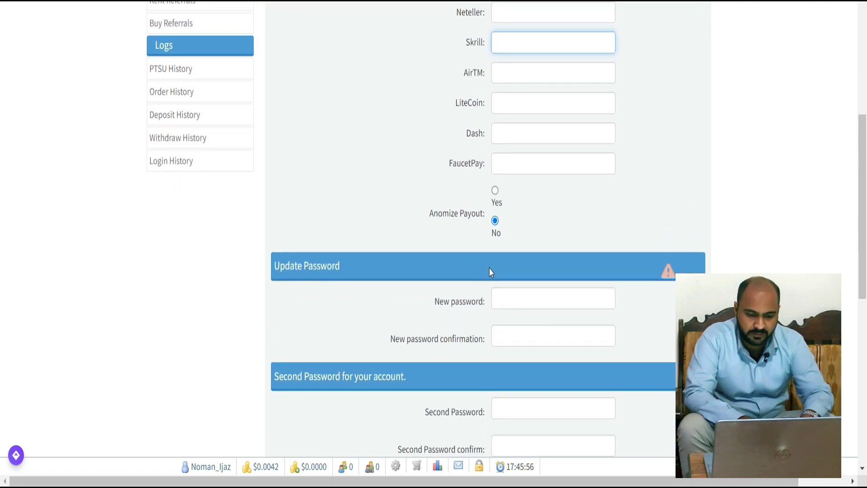
scroll(469, 320, down, 2)
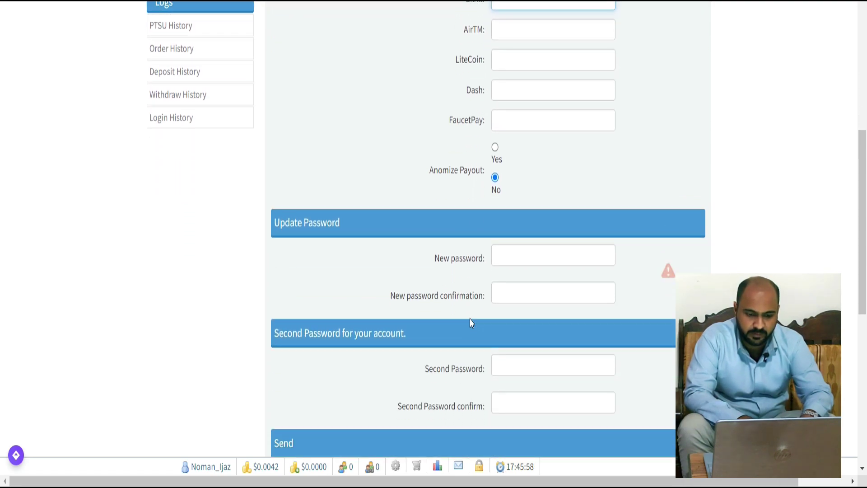
scroll(470, 321, down, 1)
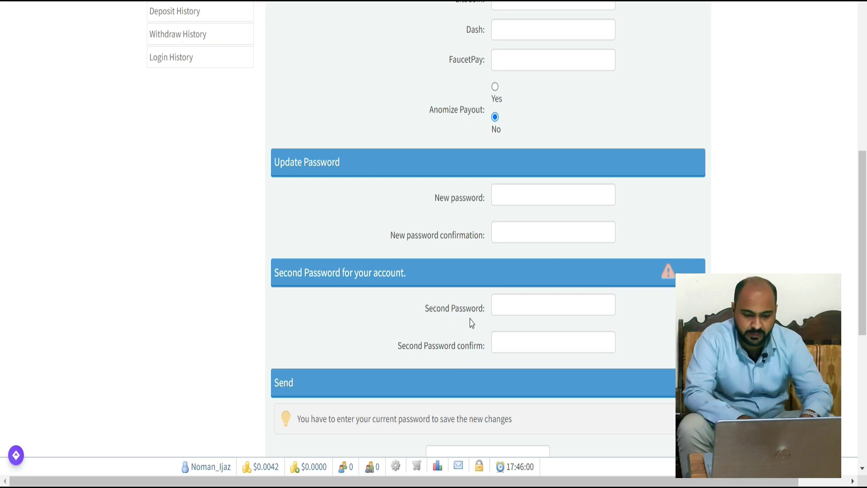
scroll(471, 322, down, 2)
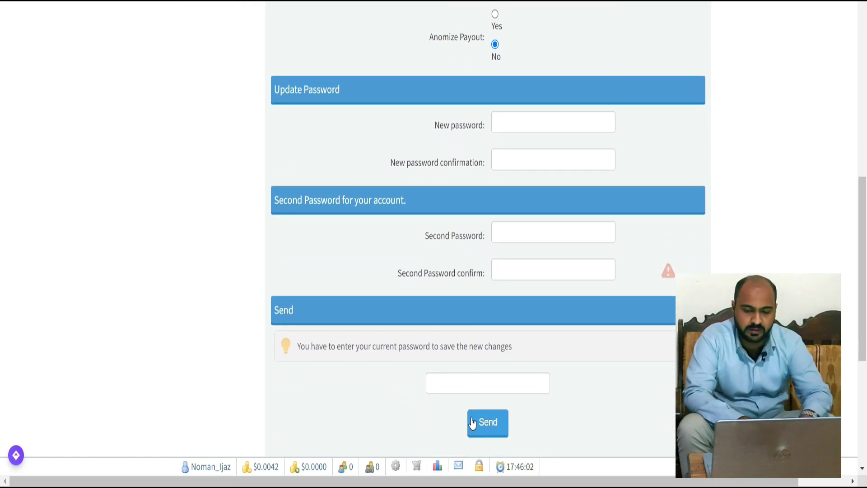
scroll(505, 293, up, 15)
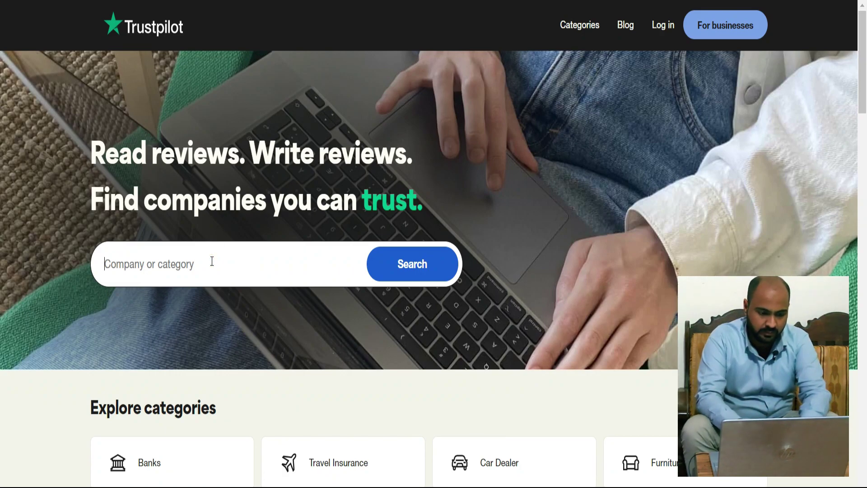
Search Trustpilot for 'gpt' and open Gptplanet's review page, rated 4.2 from 52 reviews.
text(gpt)
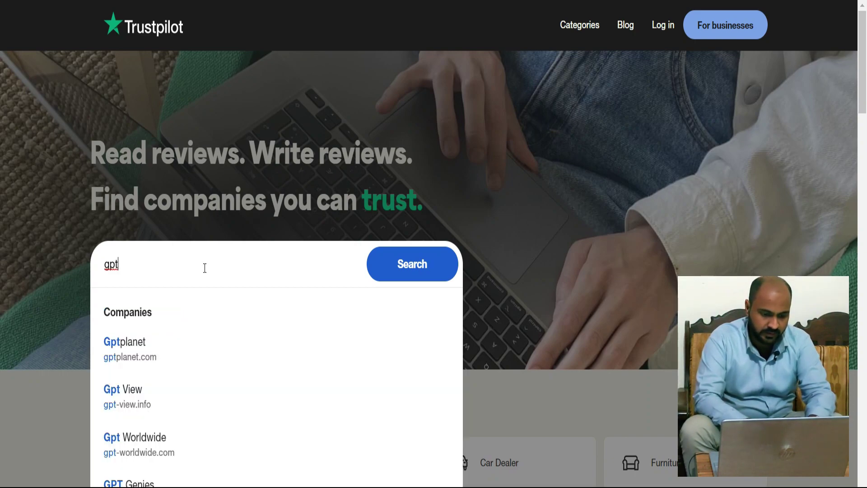
click(142, 360)
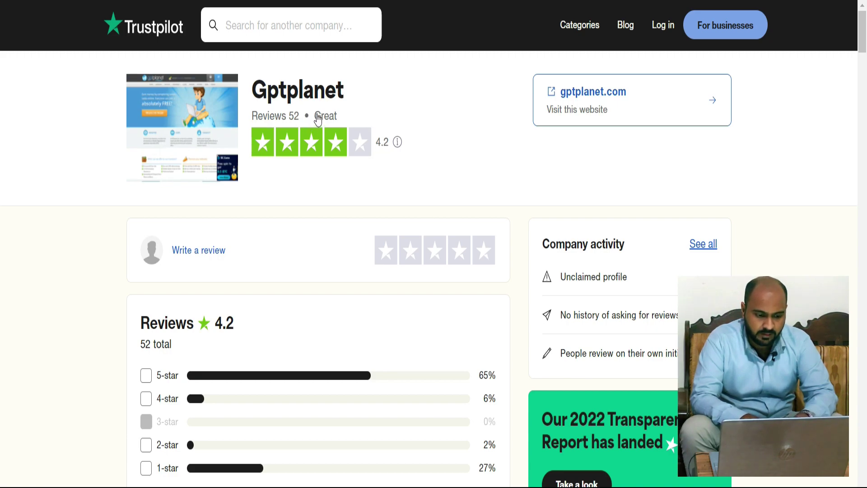
scroll(318, 119, down, 1)
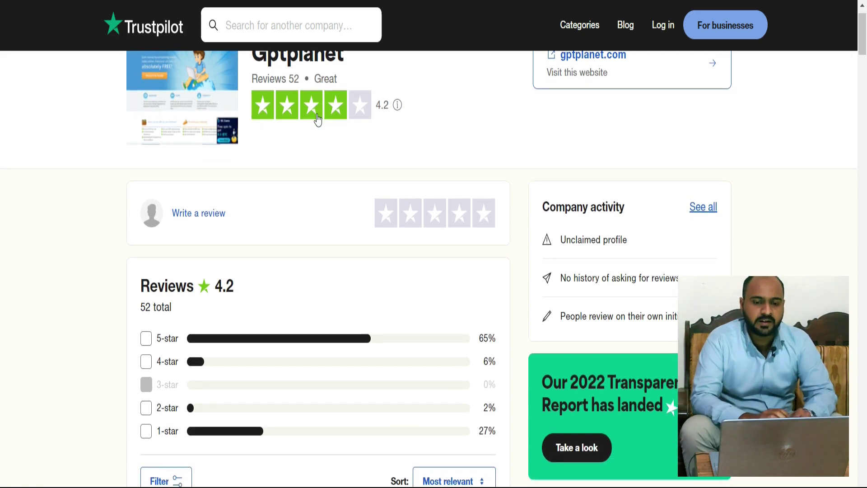
scroll(318, 118, up, 1)
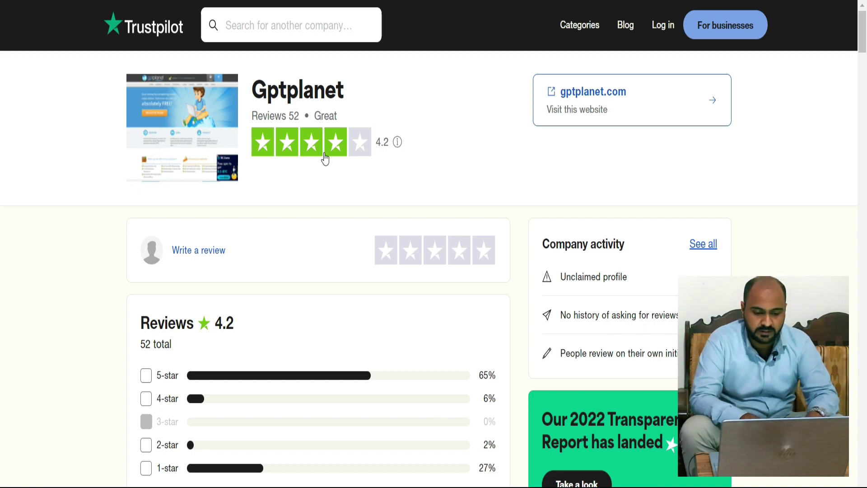
Scroll down through Gptplanet's customer reviews, then switch to the Similarweb tab.
scroll(325, 163, down, 3)
scroll(327, 164, down, 4)
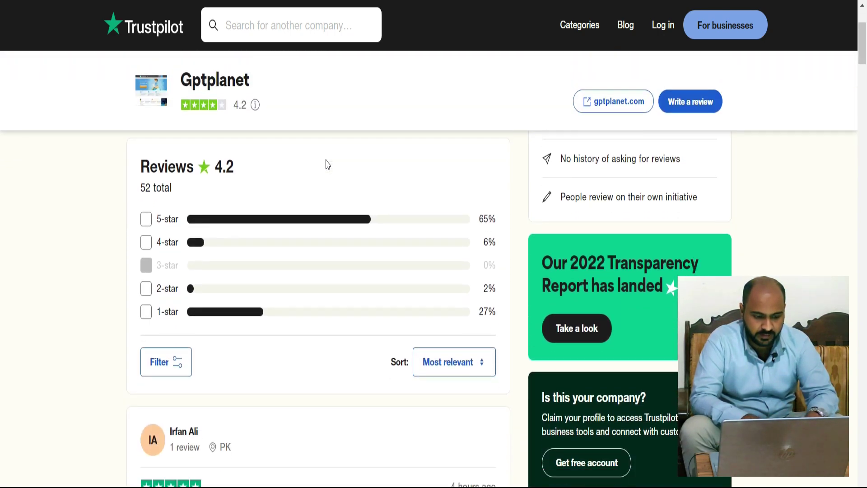
scroll(326, 164, down, 1)
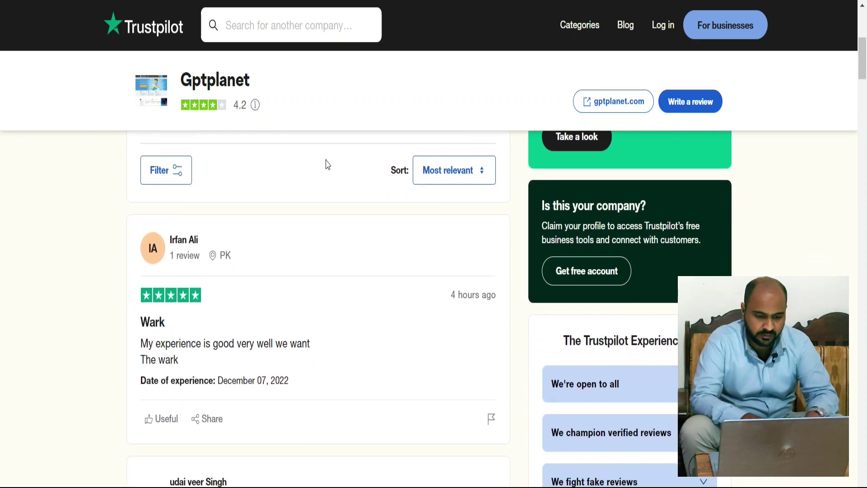
scroll(252, 367, down, 2)
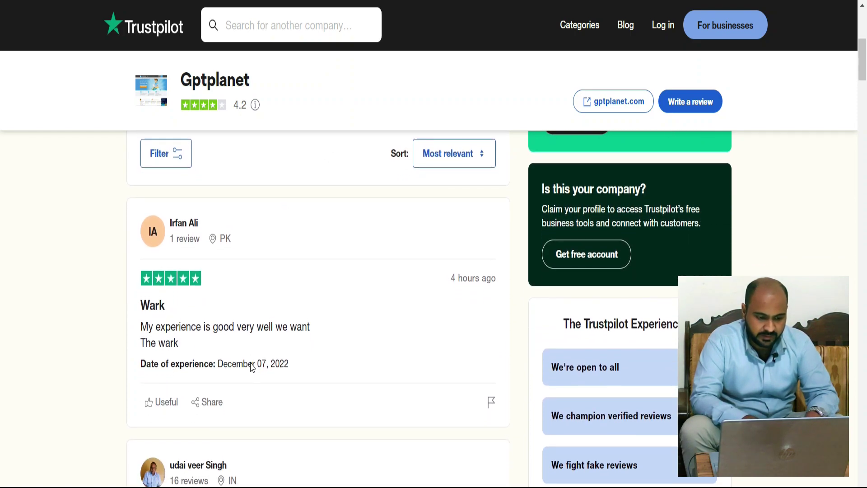
scroll(252, 367, down, 4)
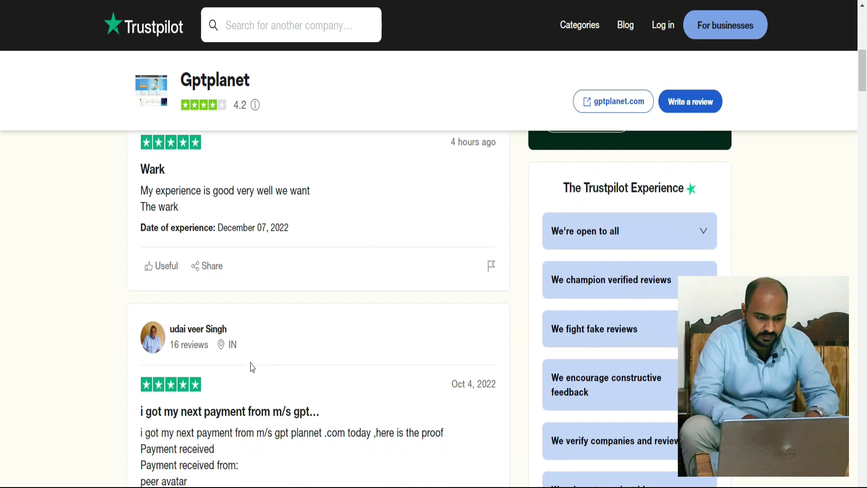
scroll(252, 367, down, 1)
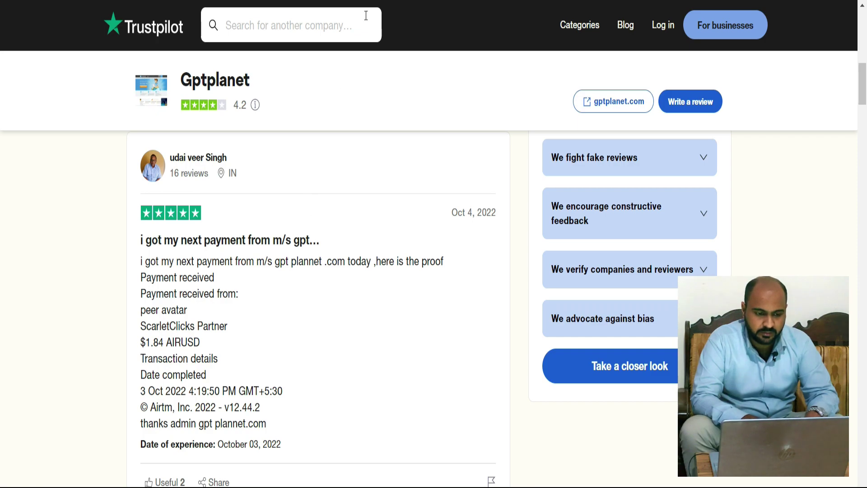
key(ctrl+Tab)
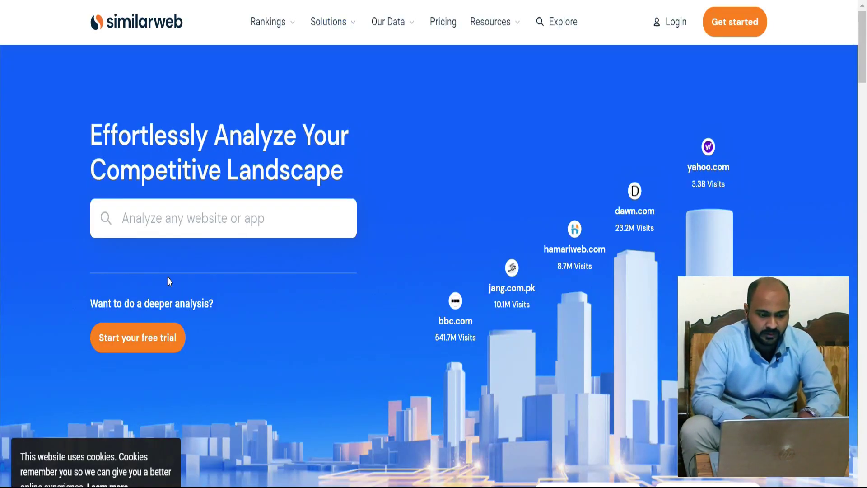
Look up gptplanet.com on Similarweb and view its traffic stats: rank #69,789, 418.7K visits.
click(184, 218)
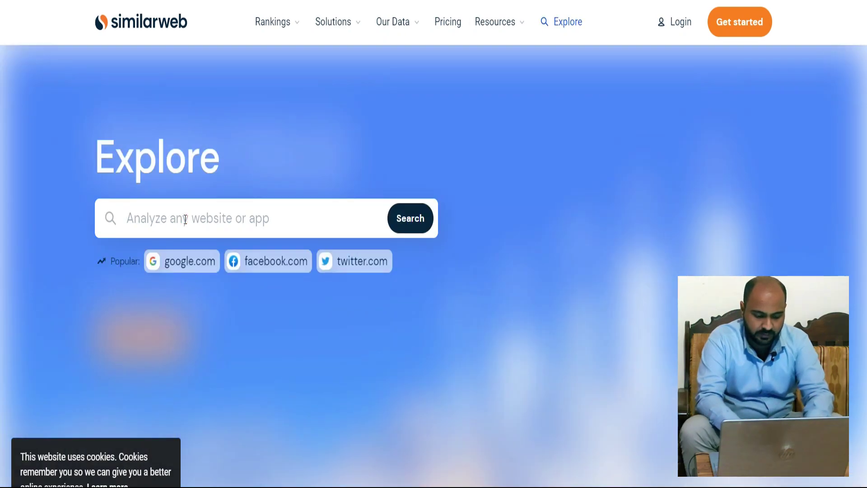
click(185, 219)
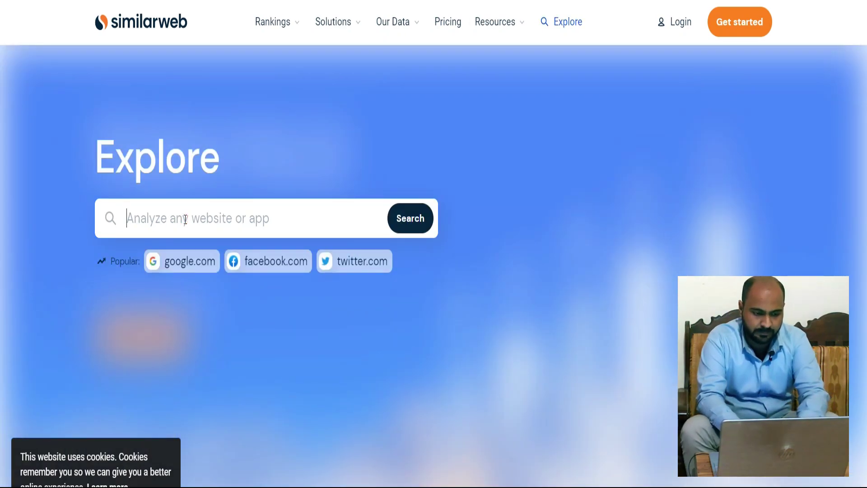
text(gpt)
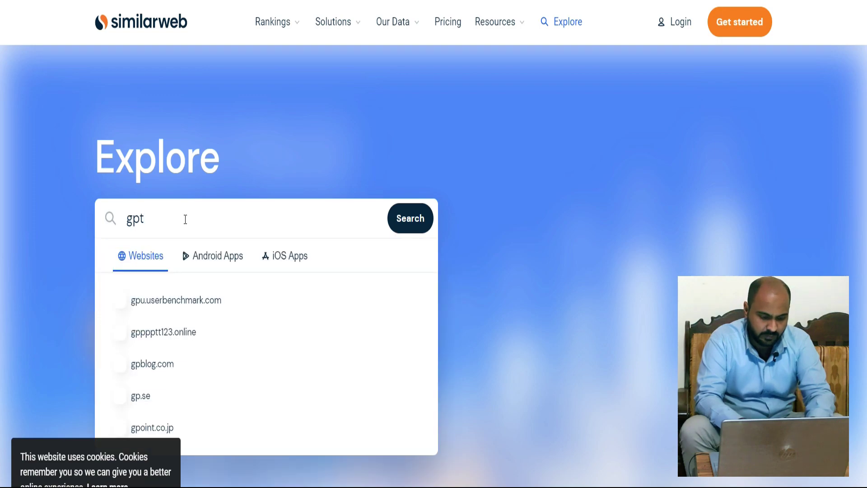
text(p)
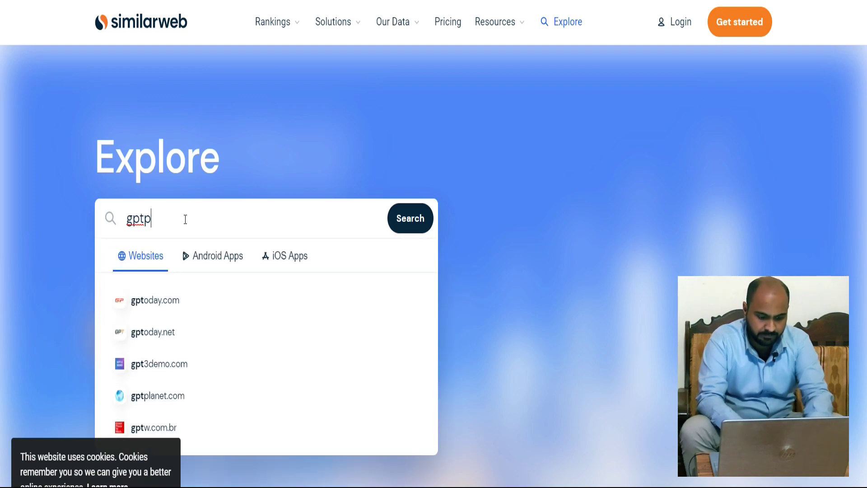
text(lanet)
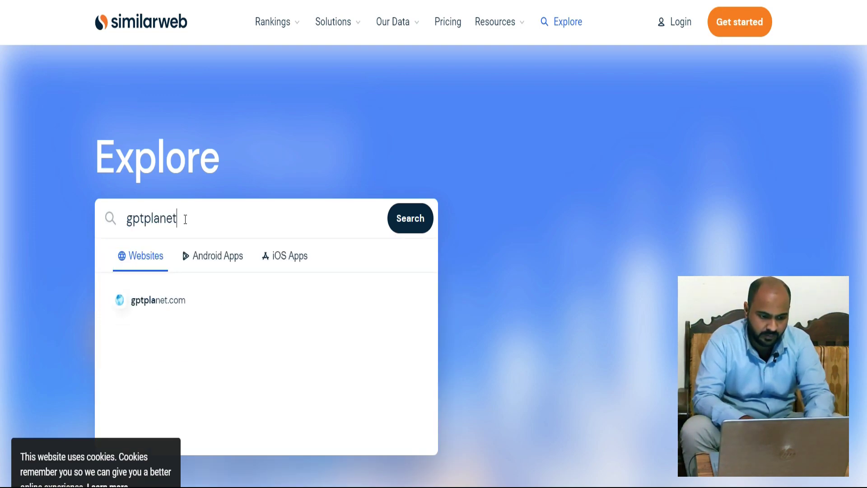
click(150, 301)
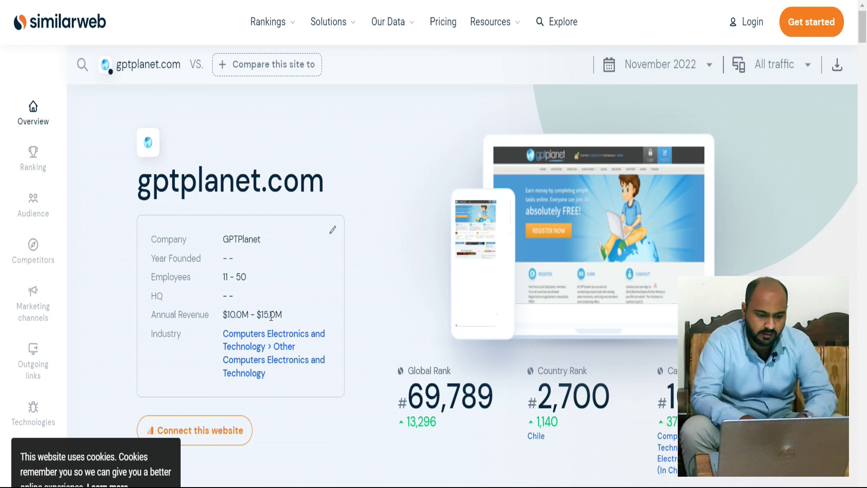
scroll(271, 316, down, 1)
scroll(271, 316, down, 3)
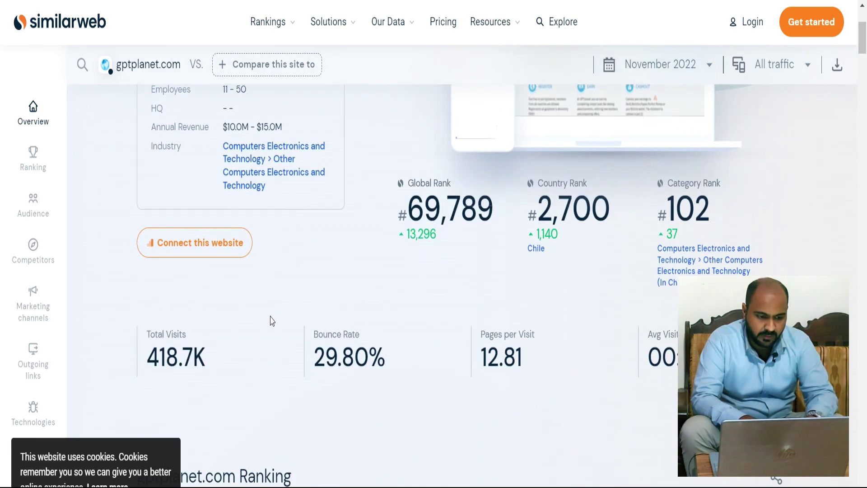